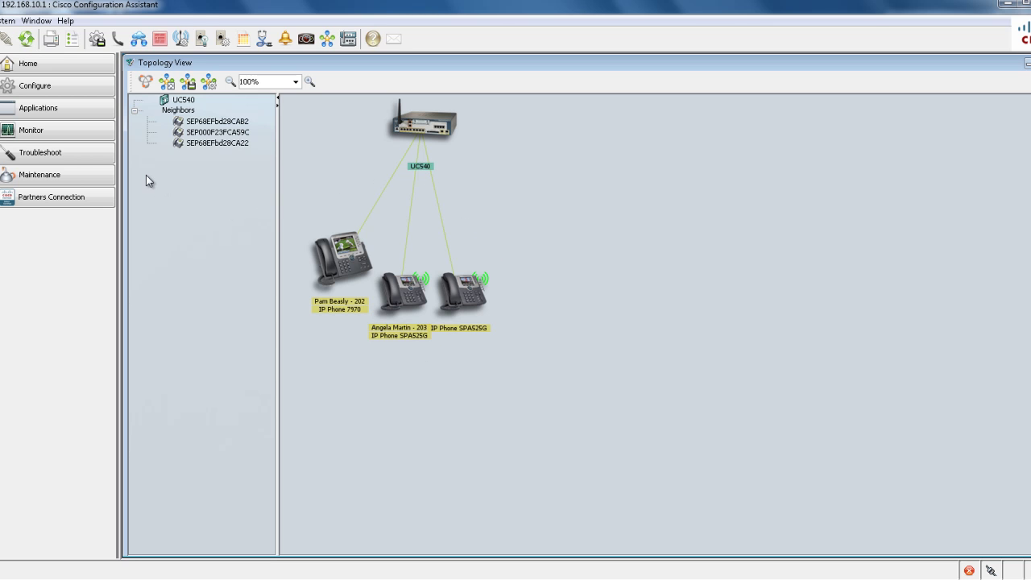
Step: Bring up the UC540's Conference Barge page under Telephony > Voice Features
left_click(72, 86)
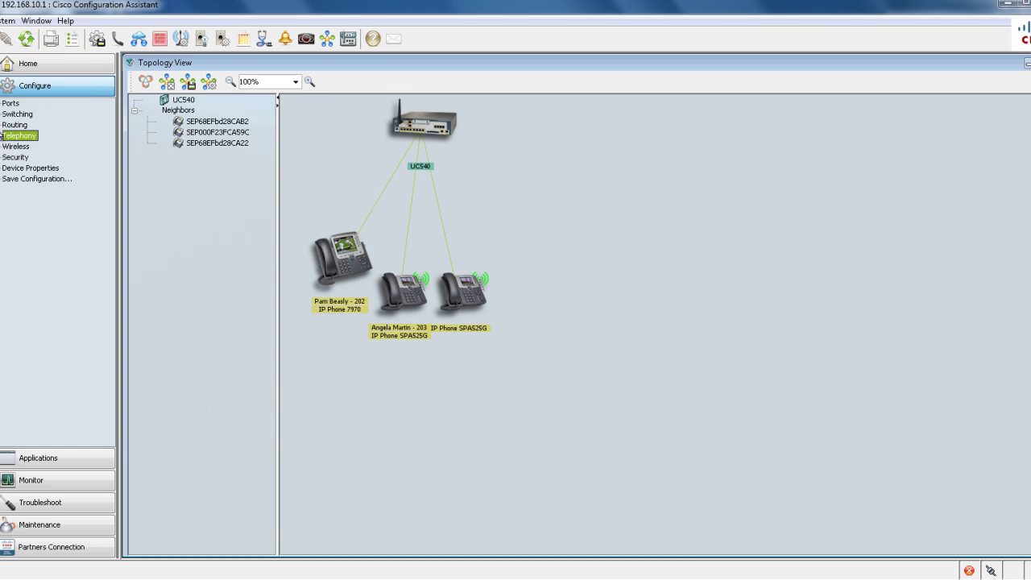
left_click(12, 135)
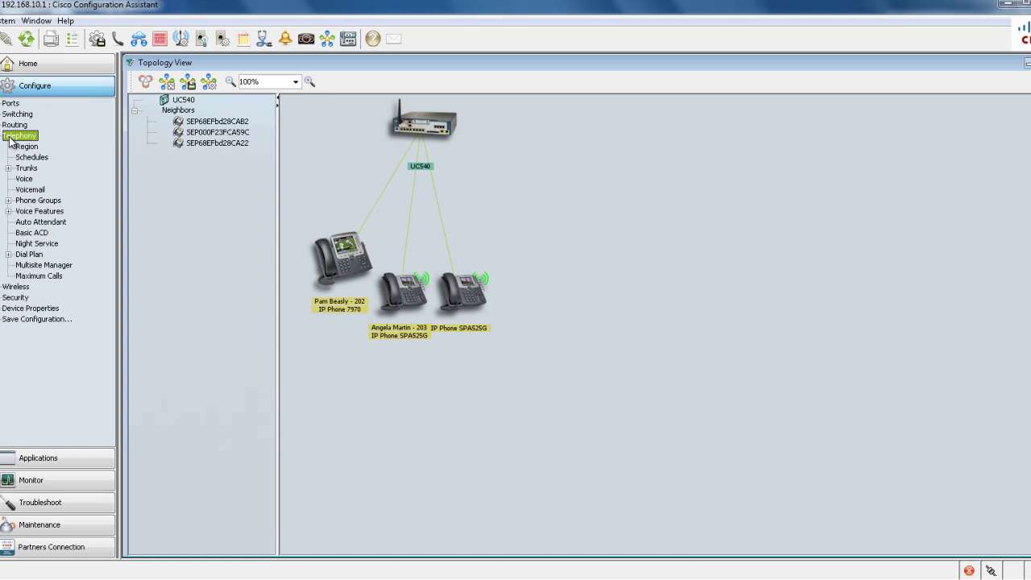
left_click(9, 212)
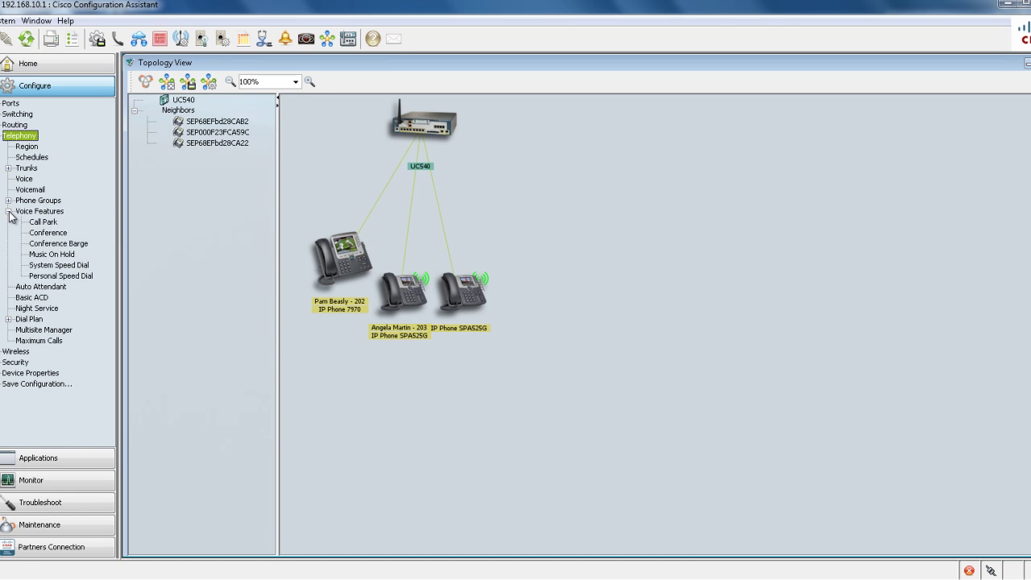
left_click(48, 247)
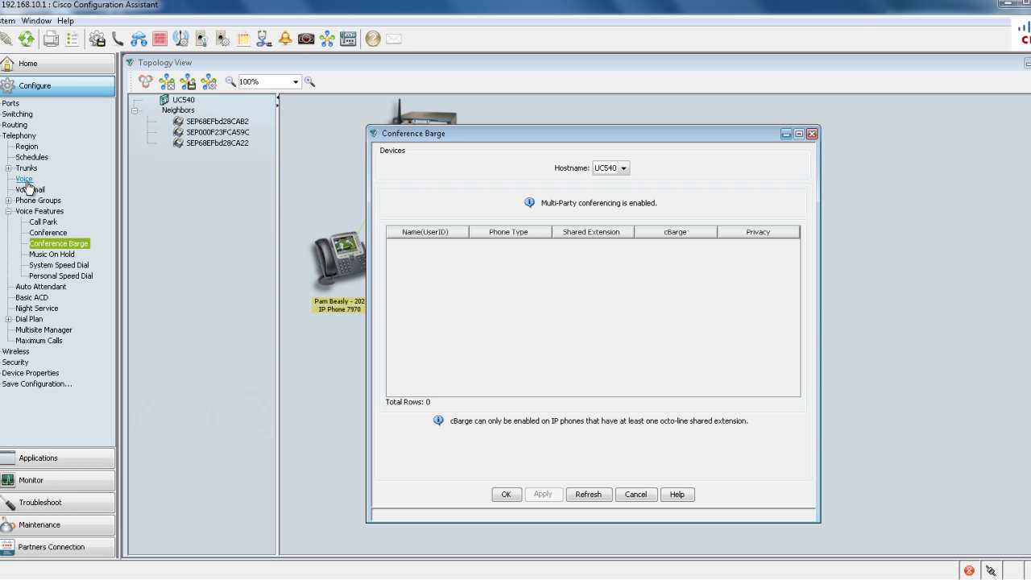
Step: In User Extensions, set button 2 of the 7970 phone (ext 202) to shared 303, Octal Line
left_click(24, 178)
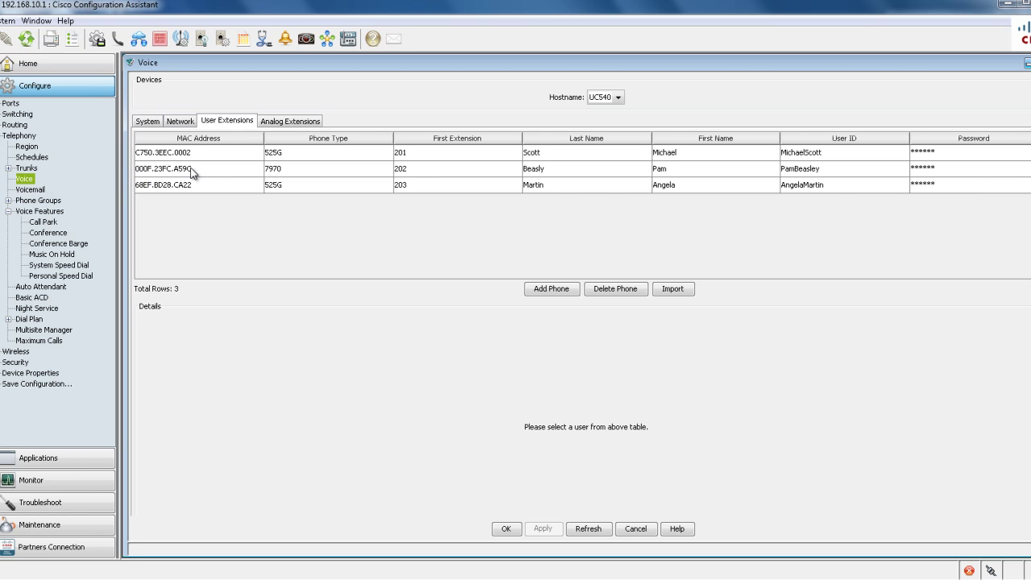
double_click(242, 168)
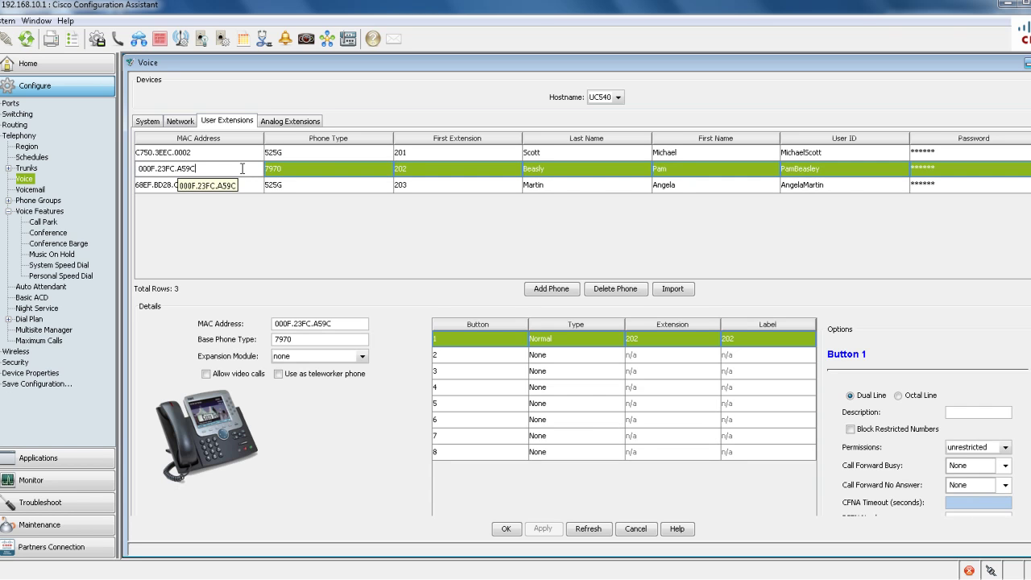
left_click(548, 361)
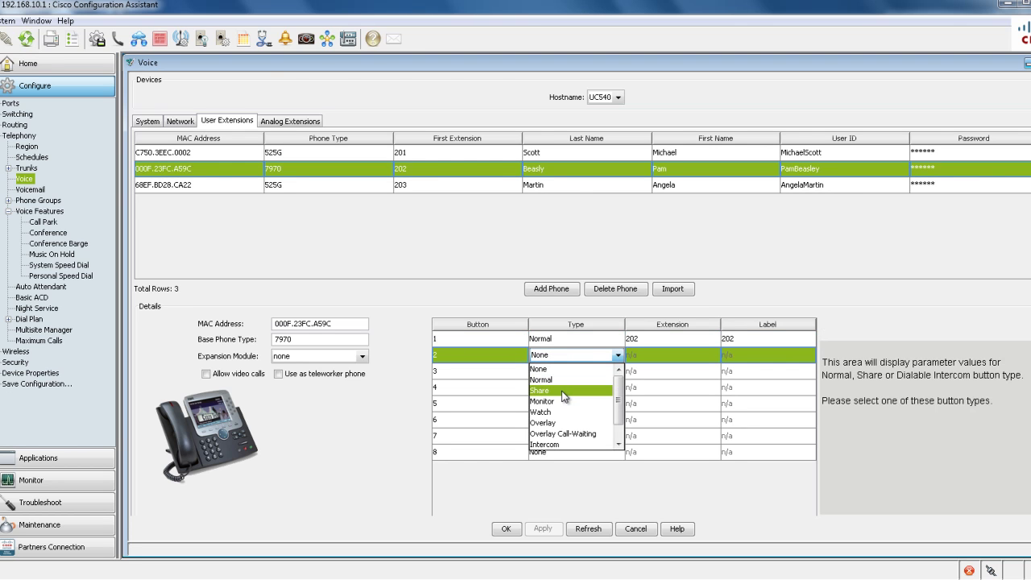
left_click(562, 391)
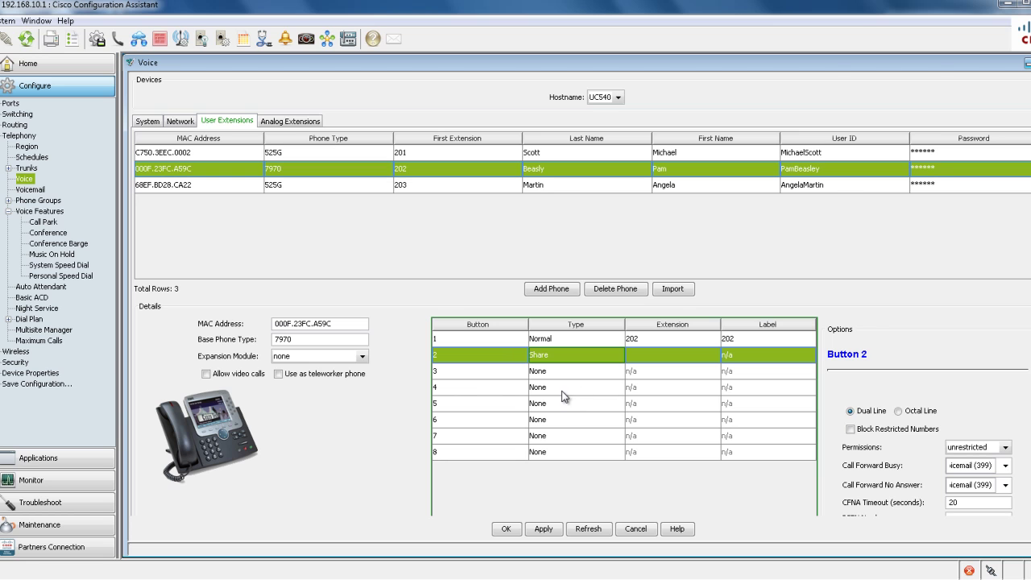
left_click(646, 349)
type("303")
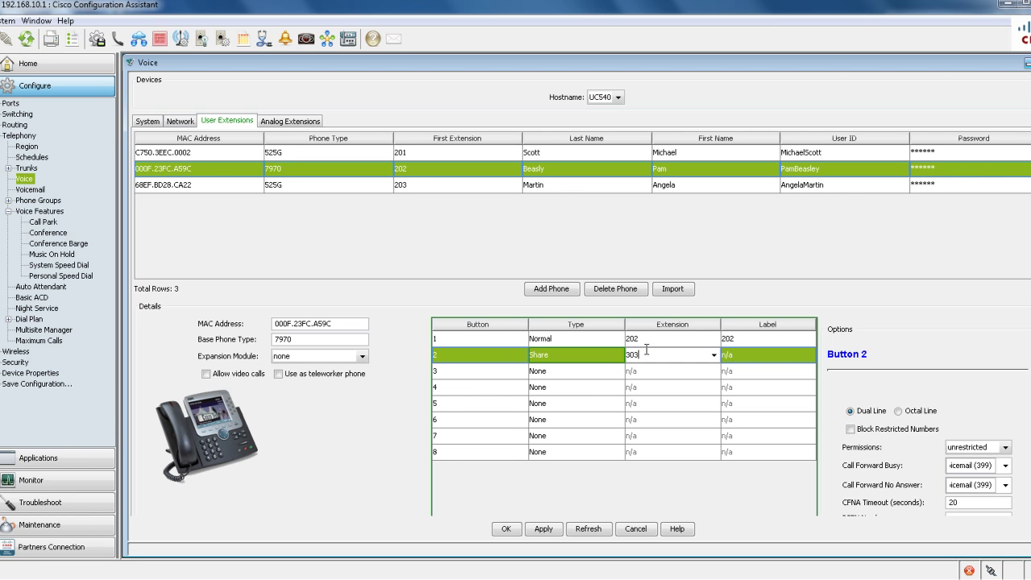
left_click(759, 366)
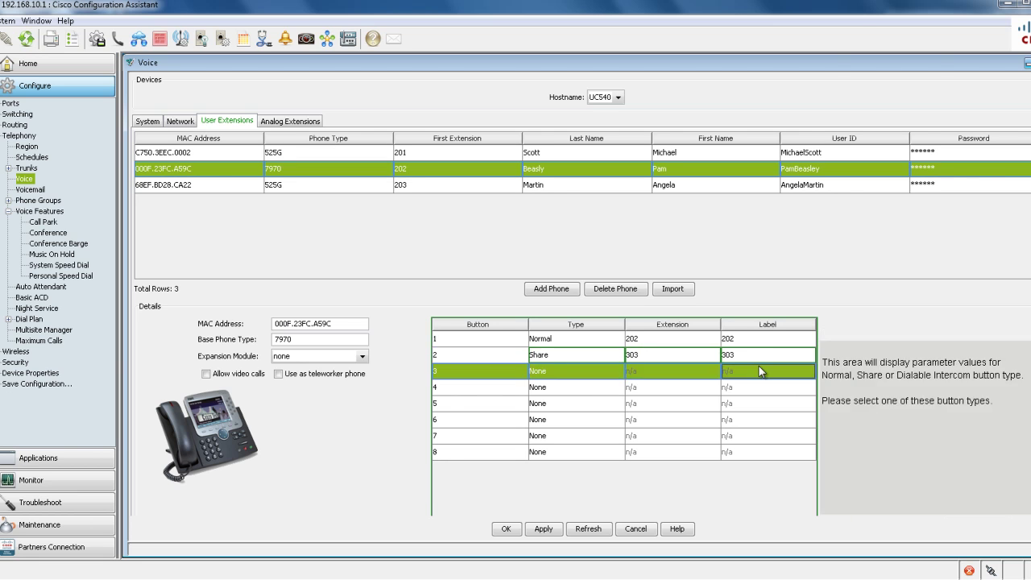
left_click(712, 354)
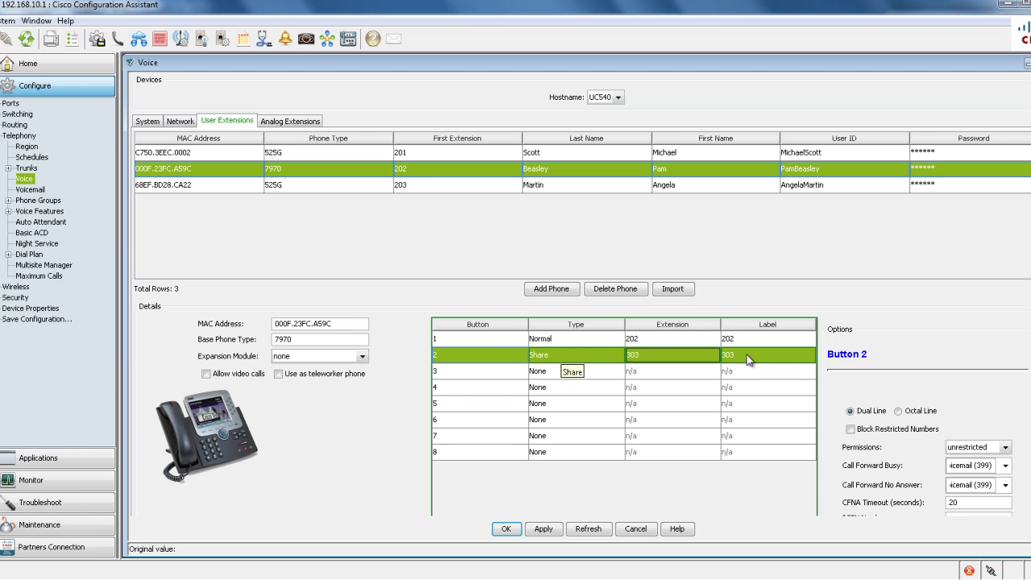
left_click(899, 411)
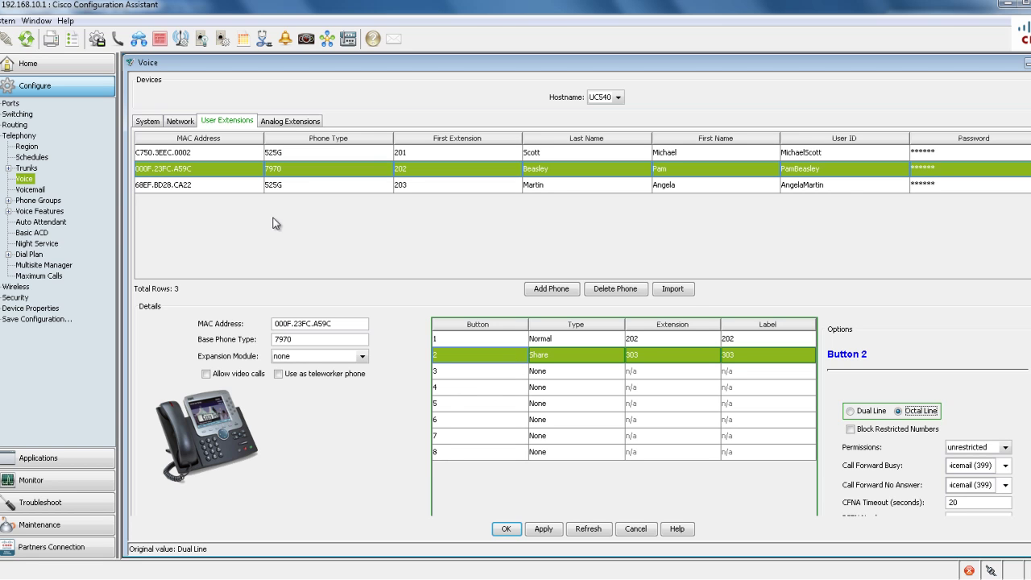
Step: Set button 2 of the 525G phone (ext 201) to shared extension 303 and apply
double_click(211, 153)
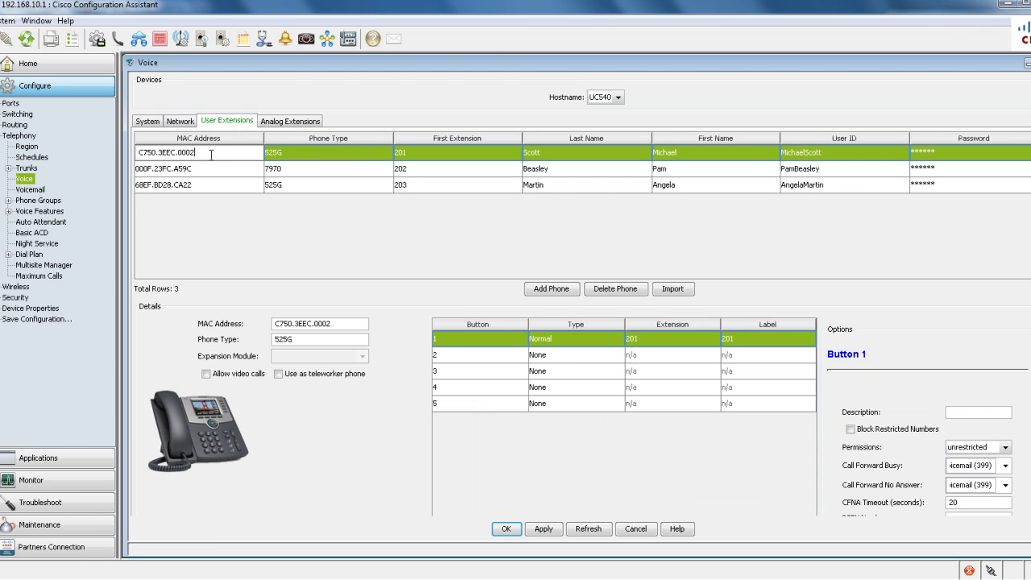
left_click(576, 356)
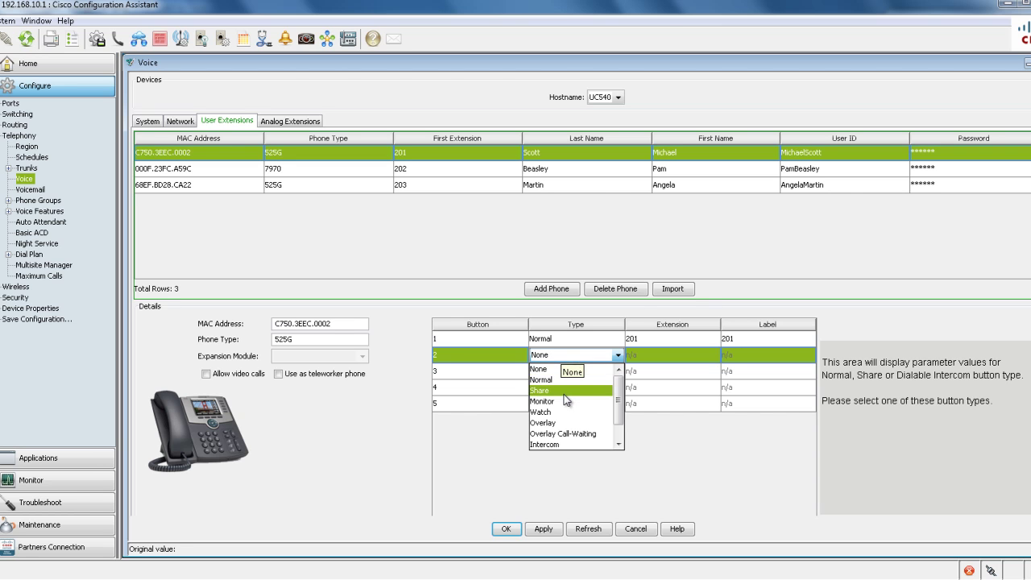
left_click(564, 393)
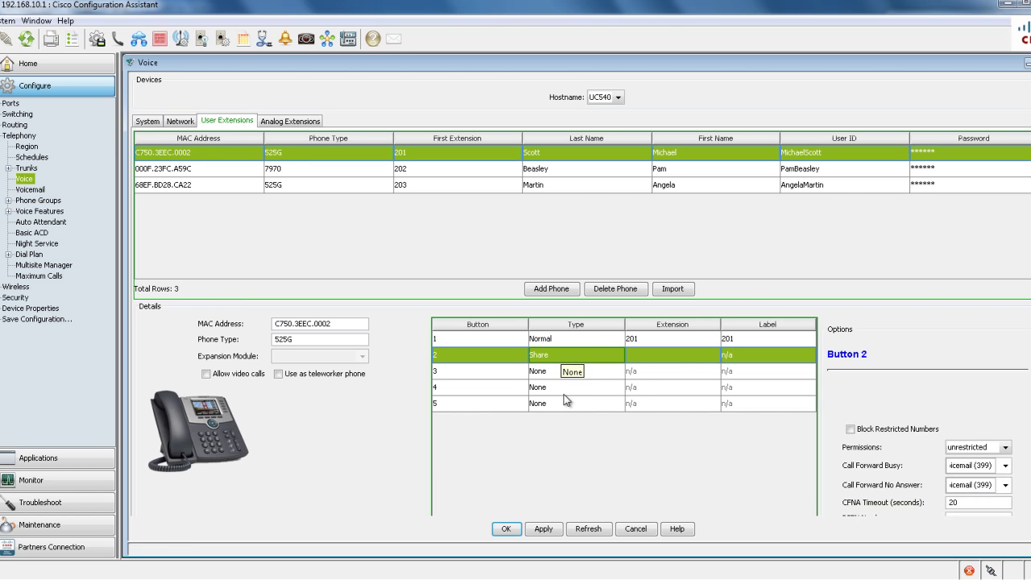
left_click(693, 355)
type("303")
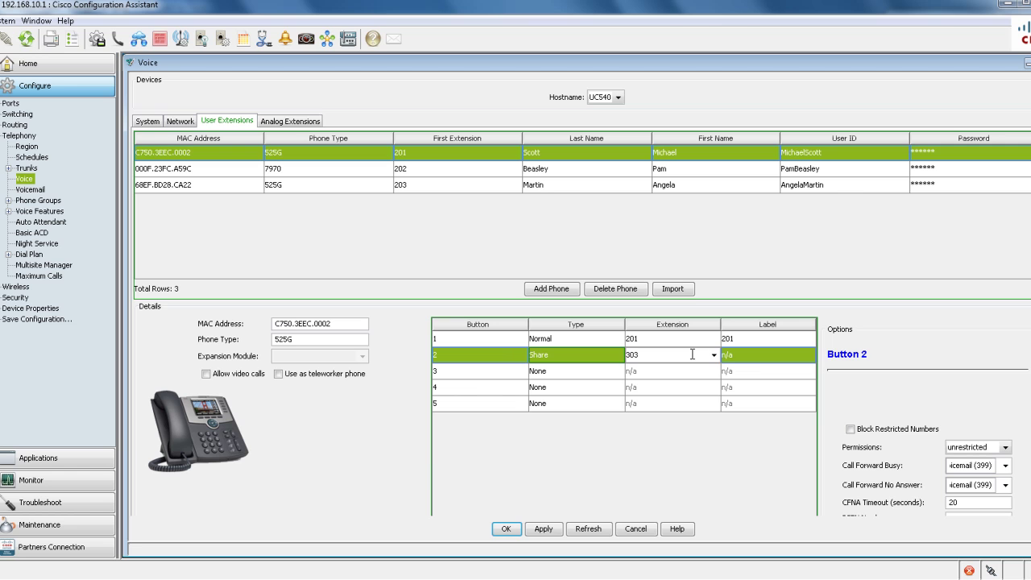
key("Tab")
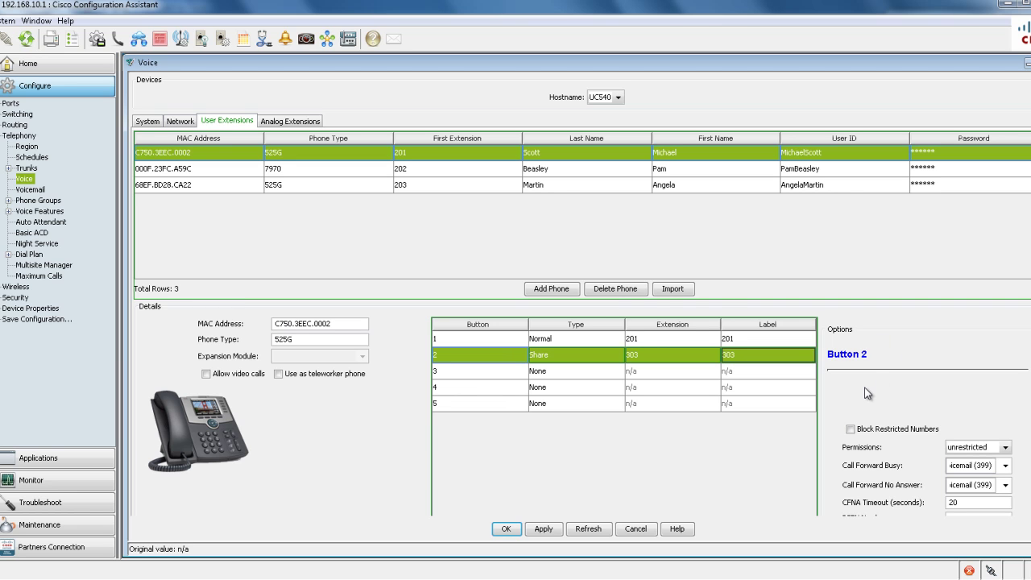
left_click(543, 529)
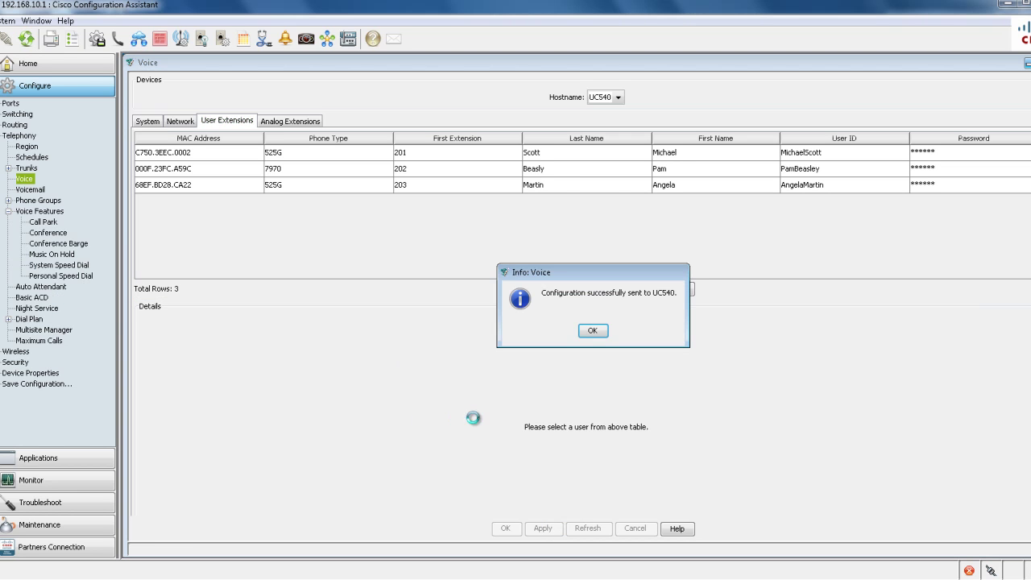
left_click(592, 331)
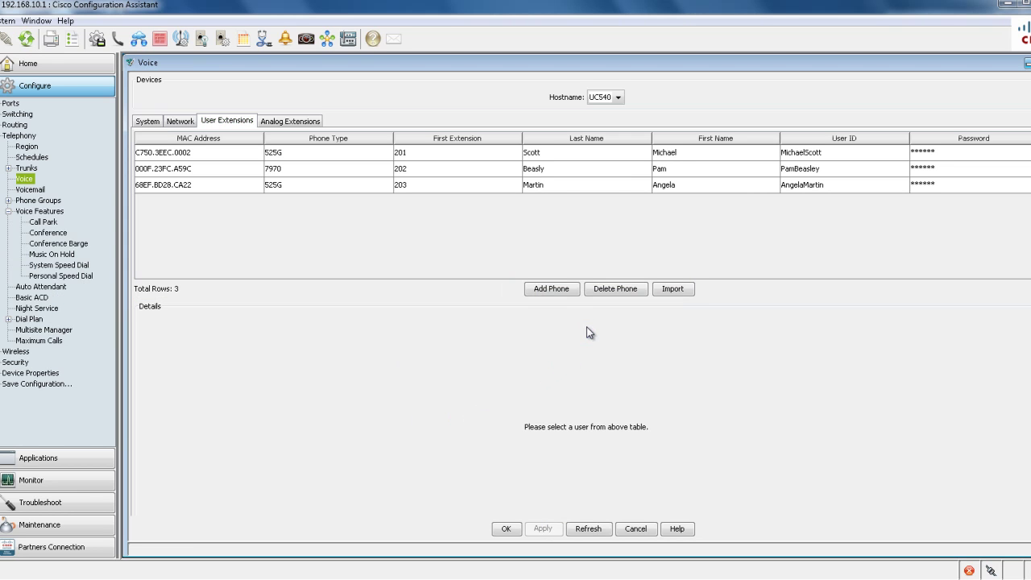
Step: Set cBarge and Privacy to Enabled for the 7970 phone and apply to the UC540
left_click(78, 247)
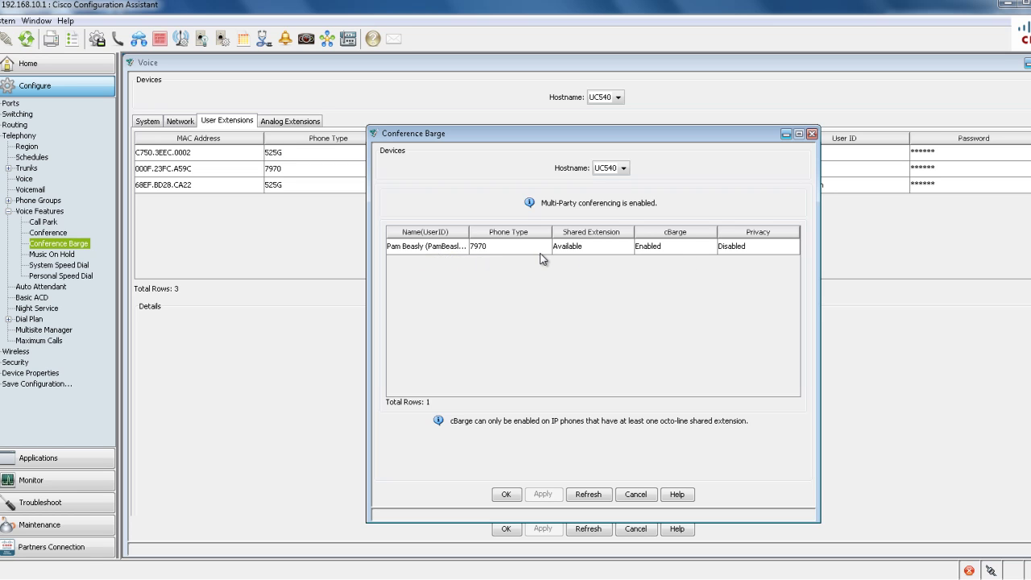
left_click(651, 247)
left_click(652, 262)
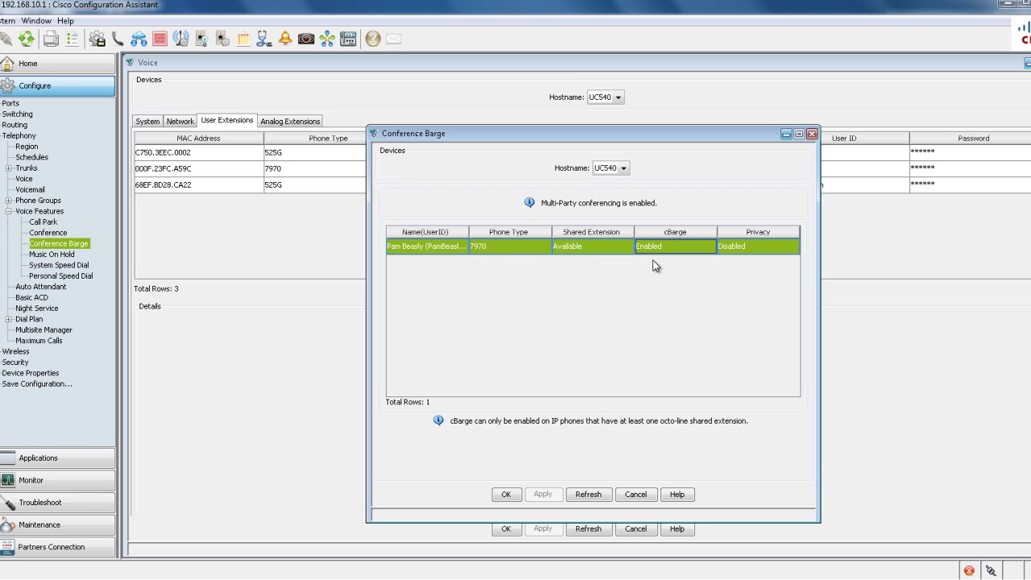
left_click(749, 247)
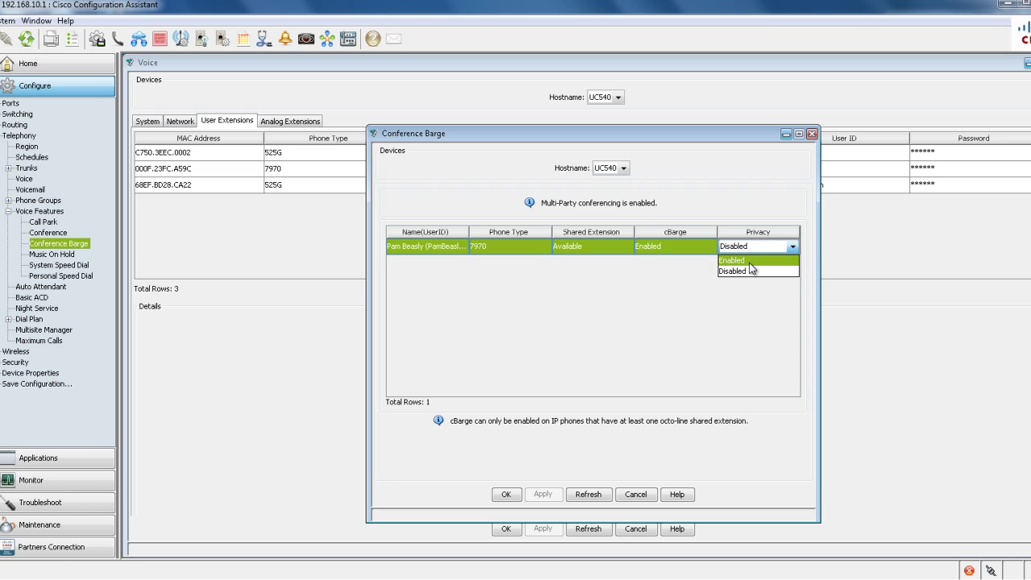
left_click(749, 268)
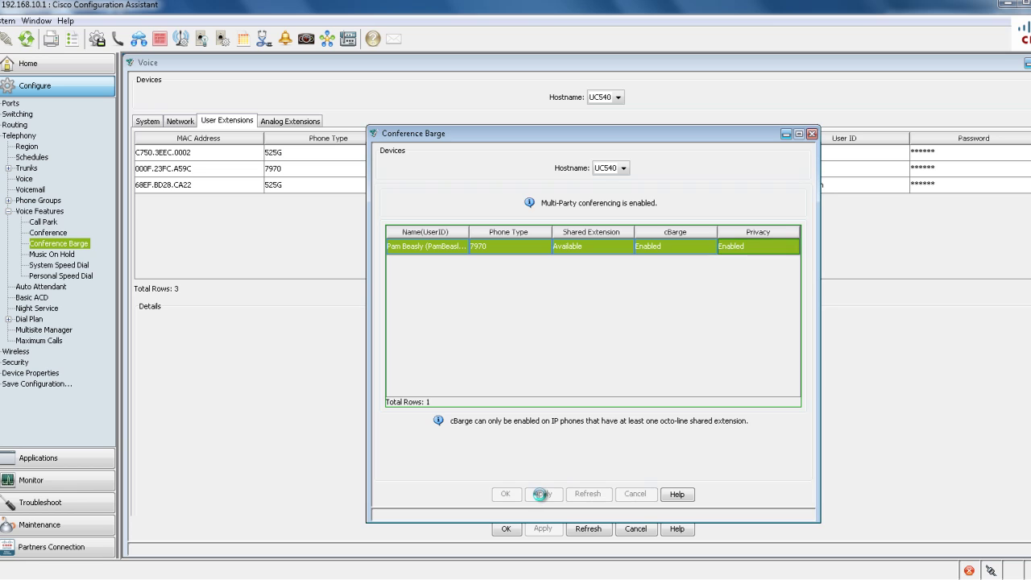
left_click(543, 495)
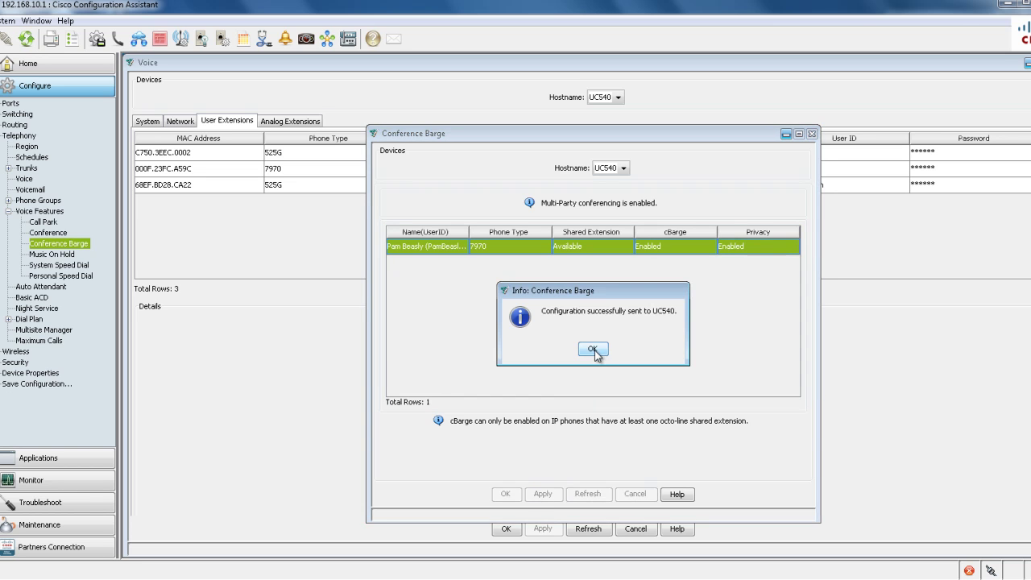
Step: Dismiss the Conference Barge success message
left_click(595, 353)
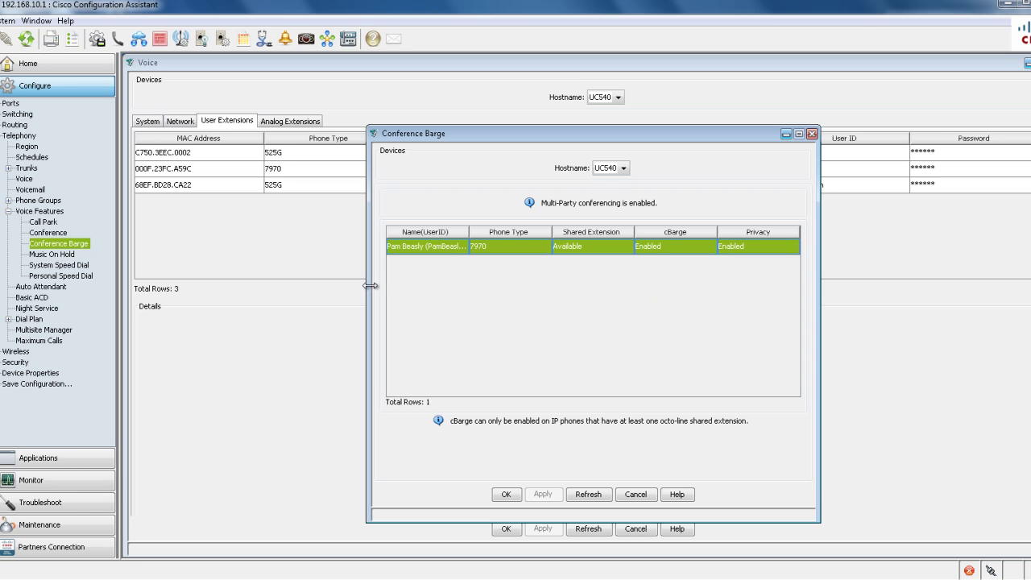
Step: Open the Conference settings and uncheck Enable Multi-Party Conferencing
left_click(48, 234)
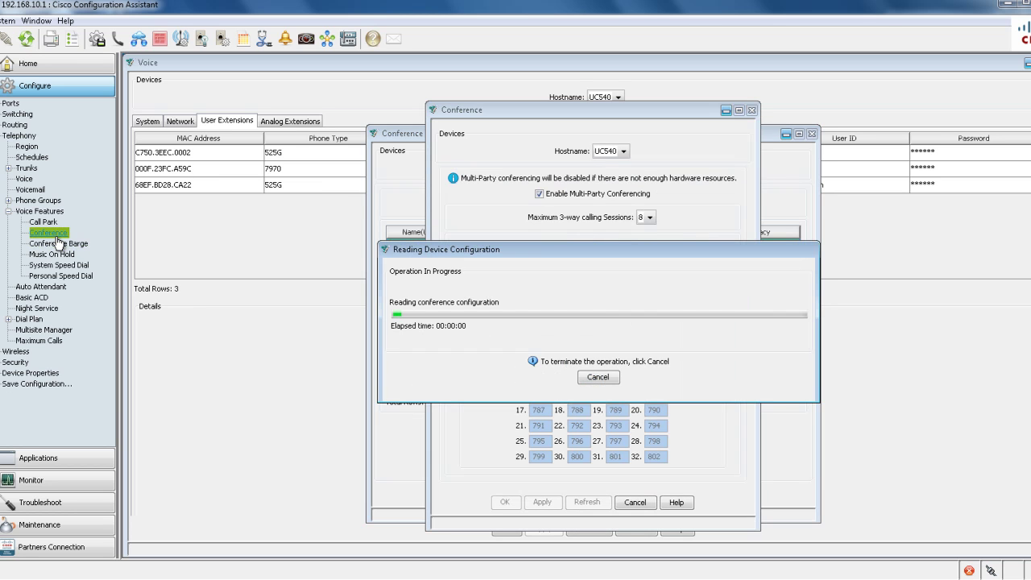
left_click(540, 194)
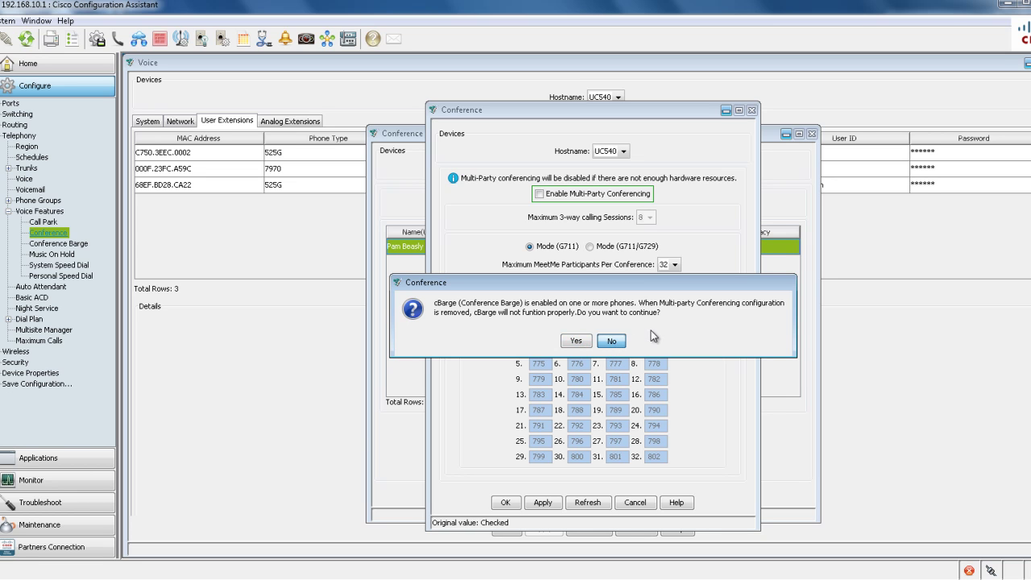
Step: Decline the cBarge warning, shift the AdHoc/MeetMe session split, apply, and close
left_click(612, 341)
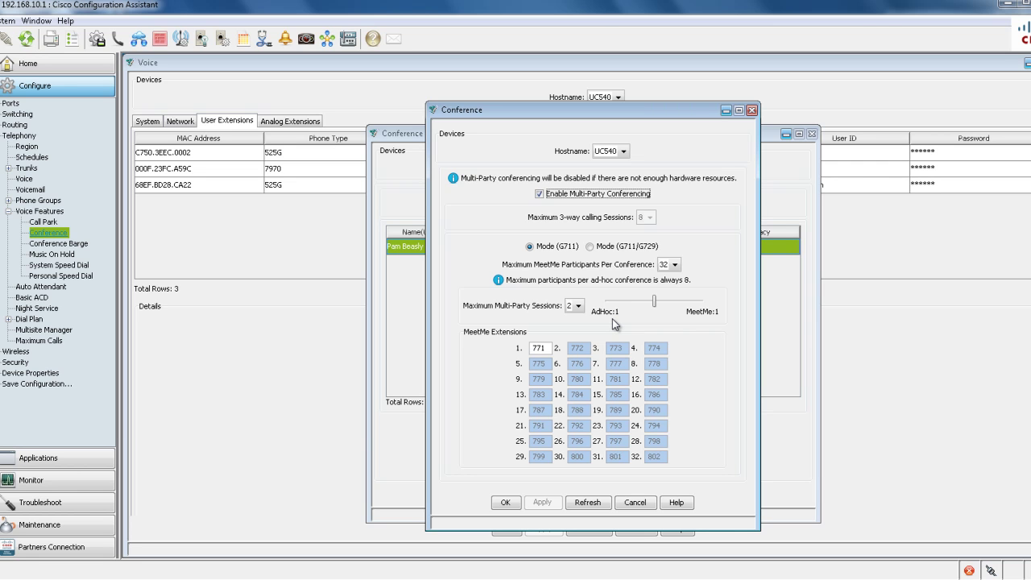
left_click(612, 320)
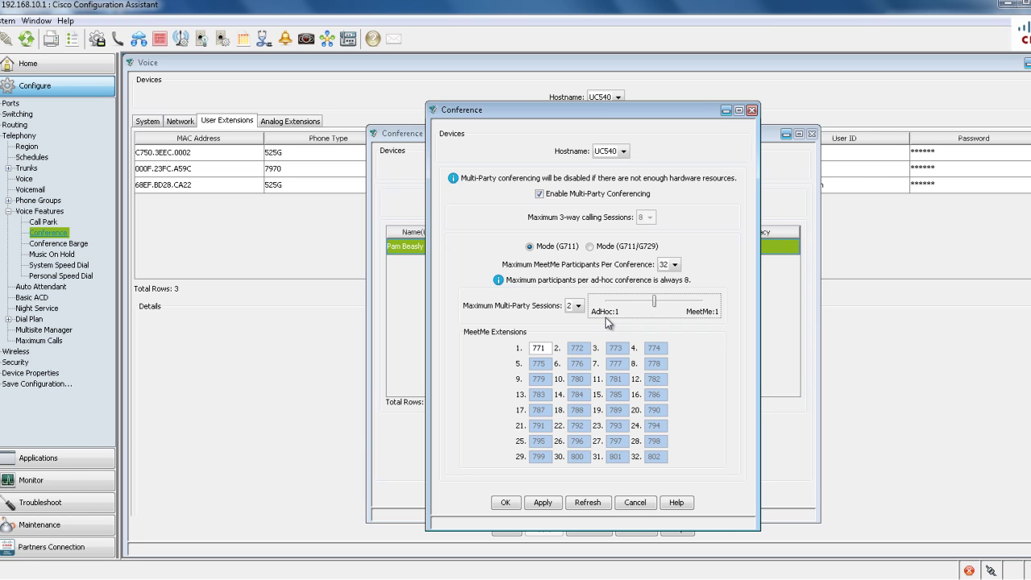
left_click(544, 503)
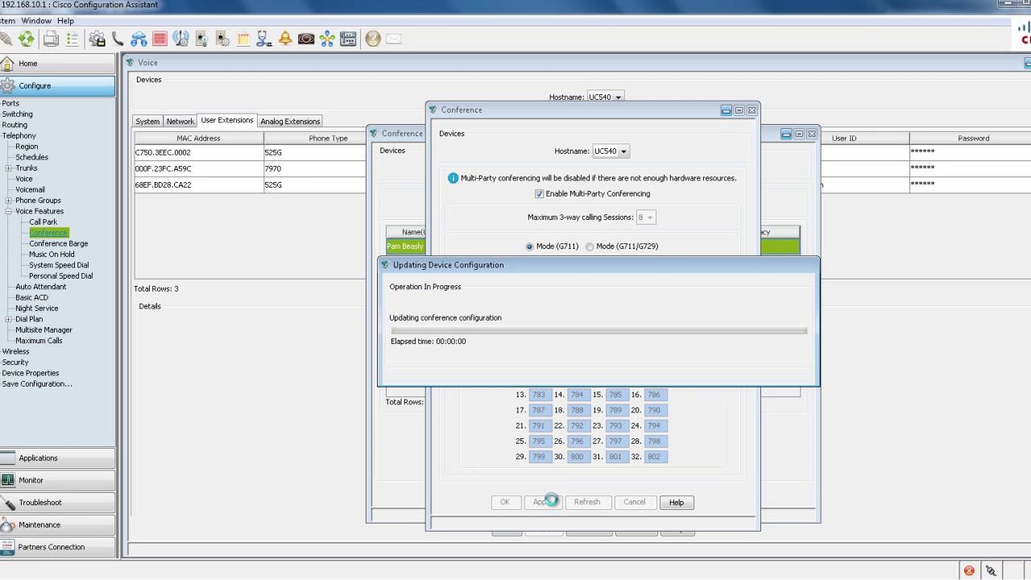
left_click(506, 502)
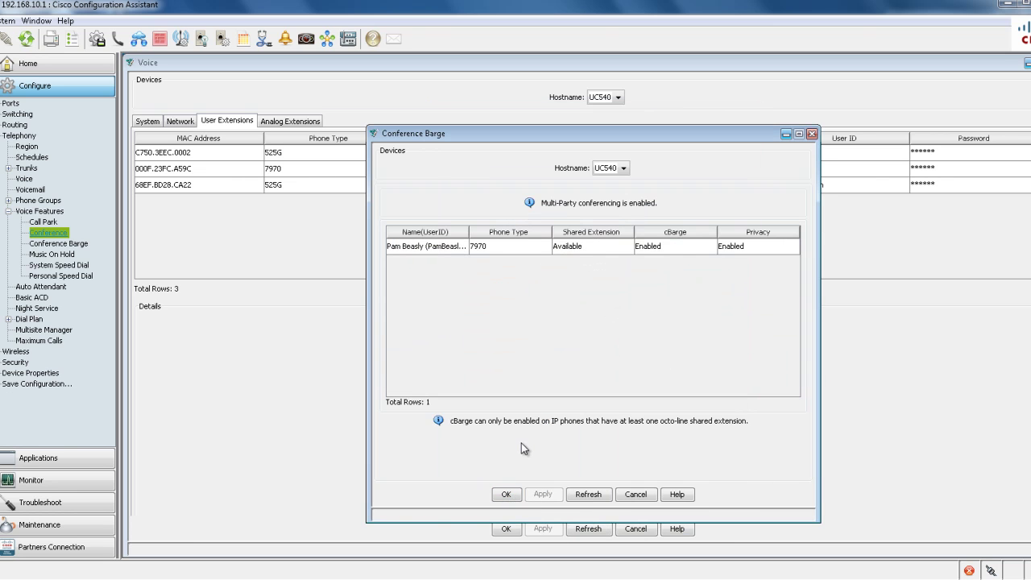